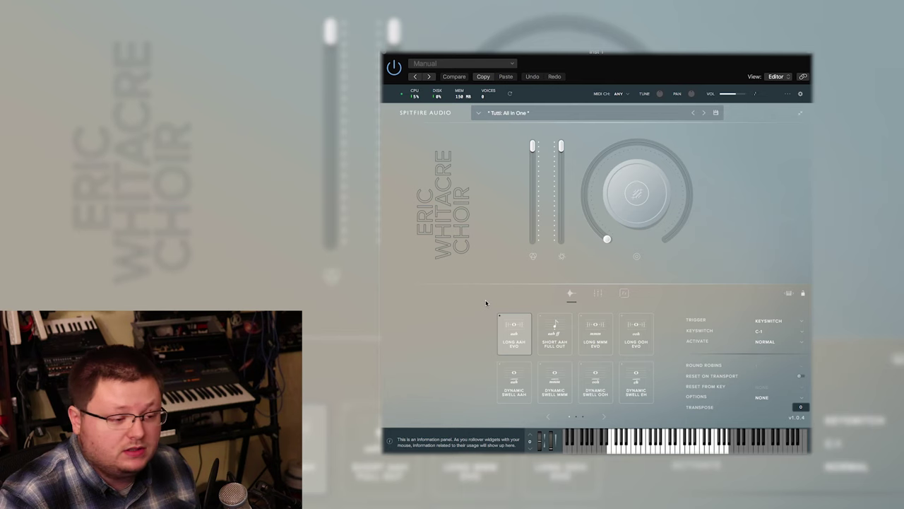
- Audition Short Aah Full Out and Long Mmm Evo, leaving Long Ooh Evo active on keyswitch D#-1
left_click(555, 335)
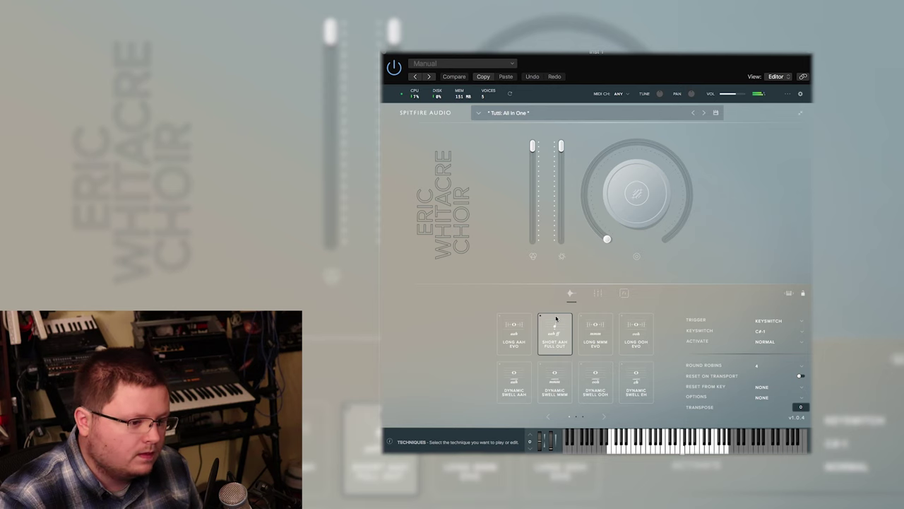
left_click(604, 332)
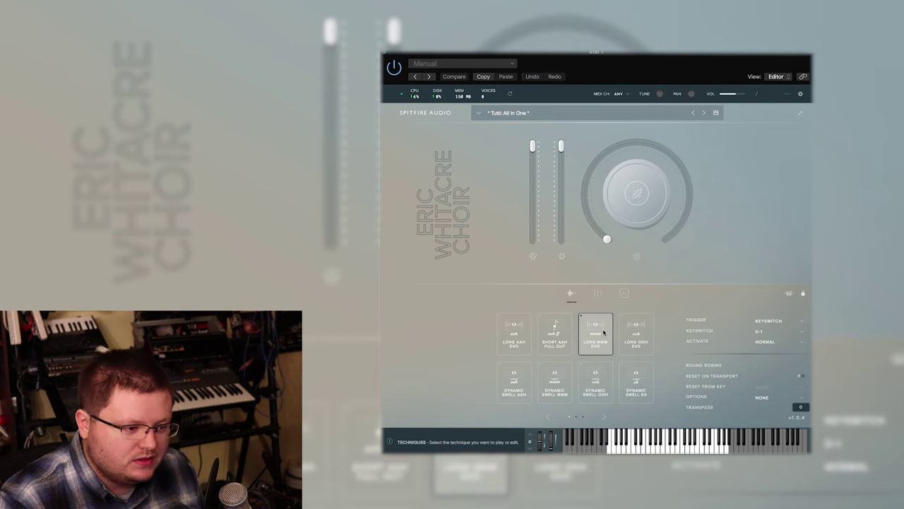
left_click(630, 336)
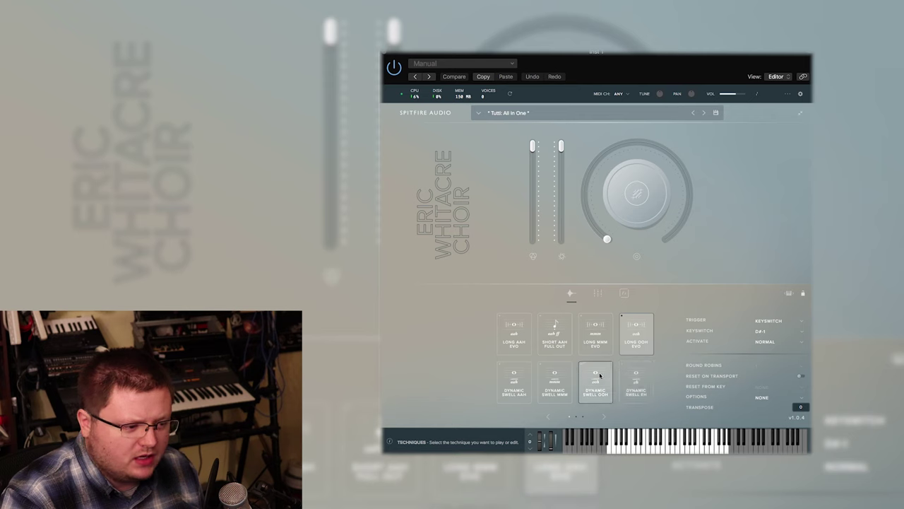
- Select the Dynamic Swell Aah technique, triggered by keyswitch E-1
left_click(520, 380)
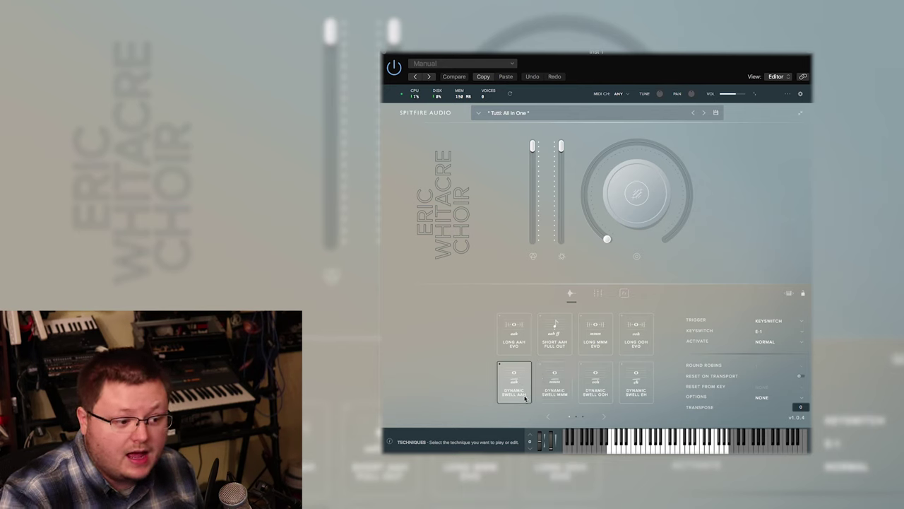
- Page to the Episodic and Pitch Clash techniques, try Episodic Aah Nah, then select Pitch Clash Aah (Min 2nd)
left_click(605, 418)
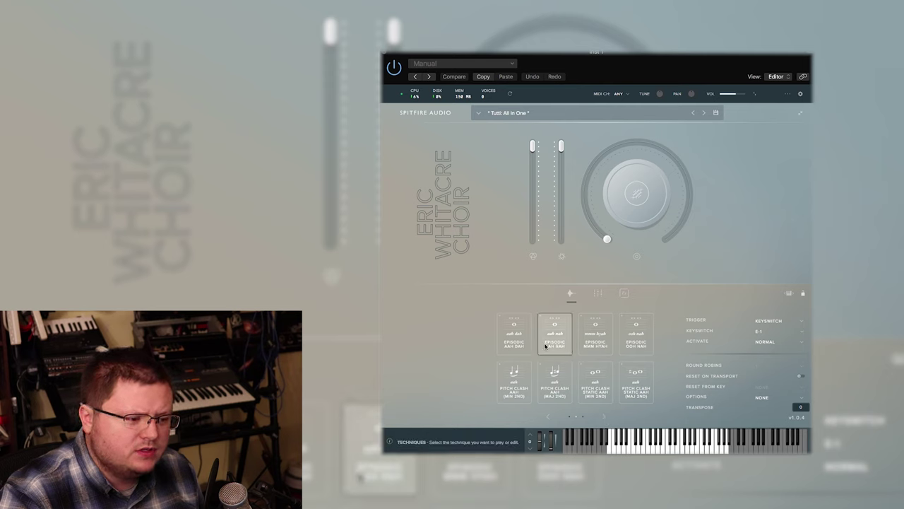
left_click(545, 346)
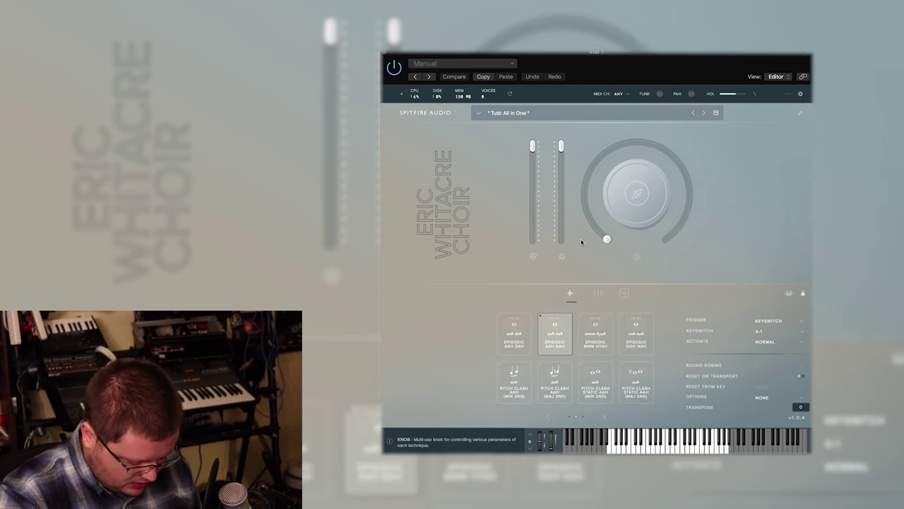
mouse_move(581, 242)
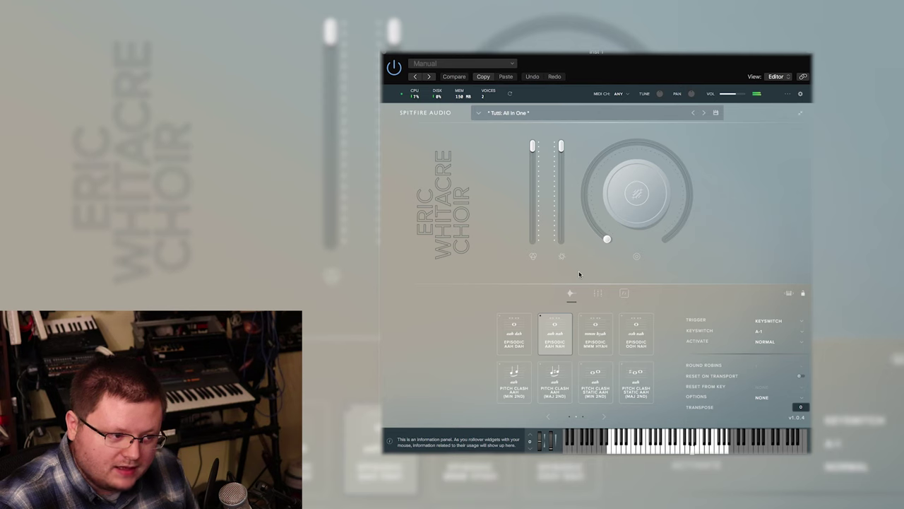
left_click(513, 368)
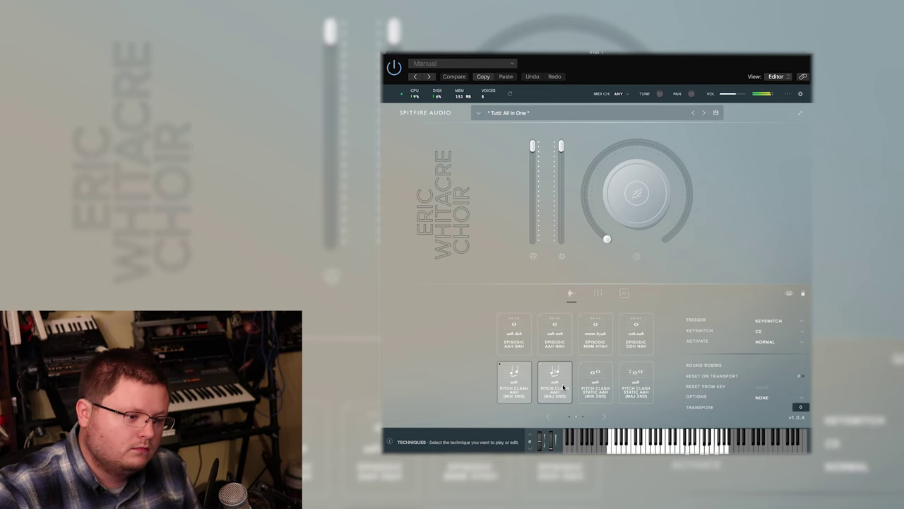
- Switch to Pitch Clash Aah (Maj 2nd) on keyswitch C#0, then page to the FX techniques
left_click(564, 387)
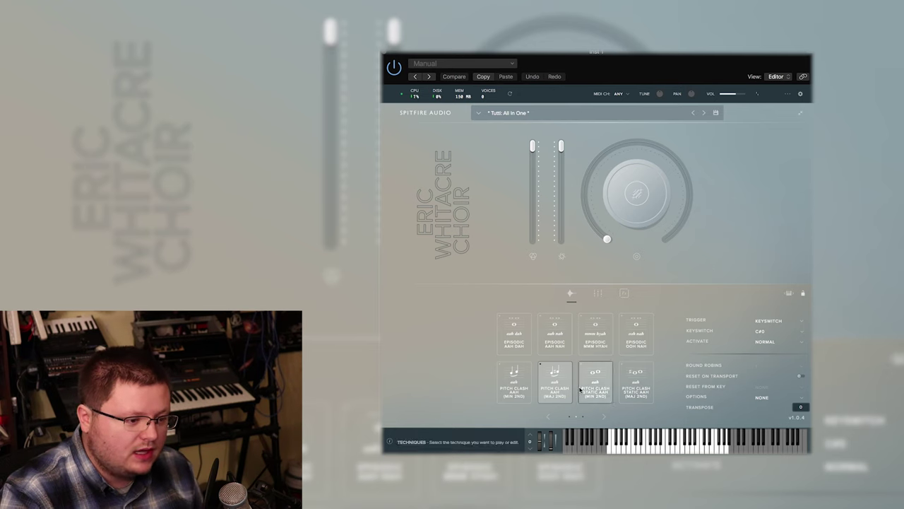
left_click(606, 417)
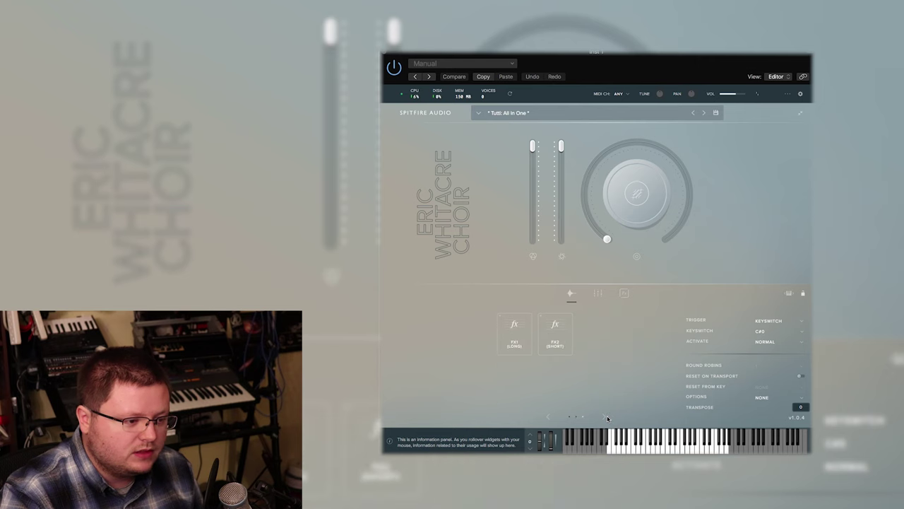
- Audition FX1 (Long) and FX2 (Short) on keyswitch F0, then return to the first technique page
left_click(523, 340)
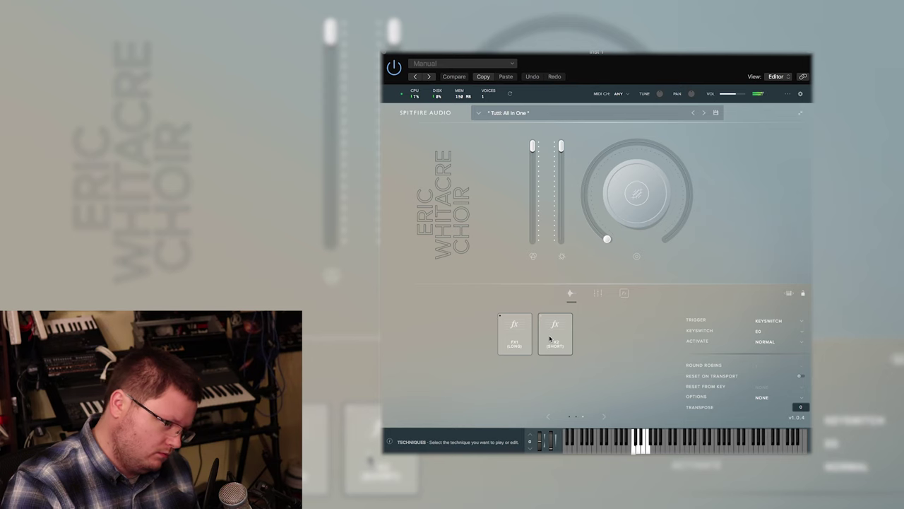
left_click(551, 339)
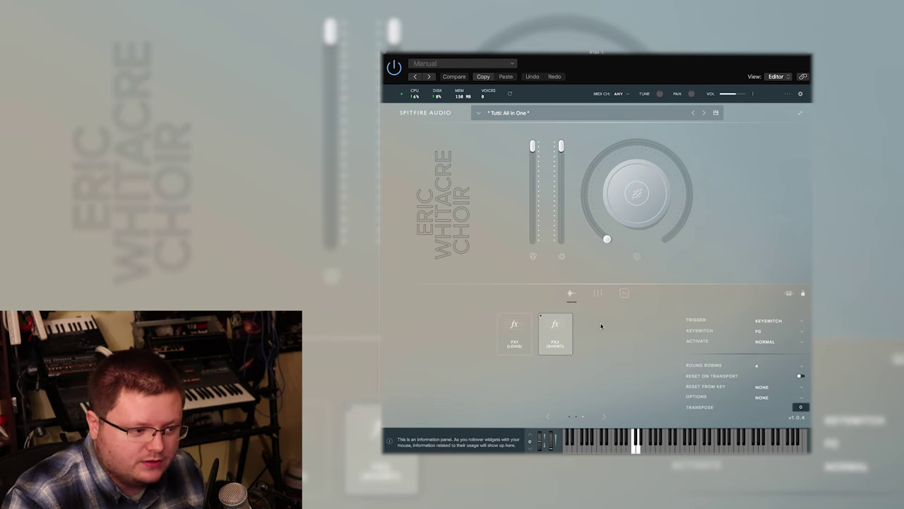
left_click(547, 417)
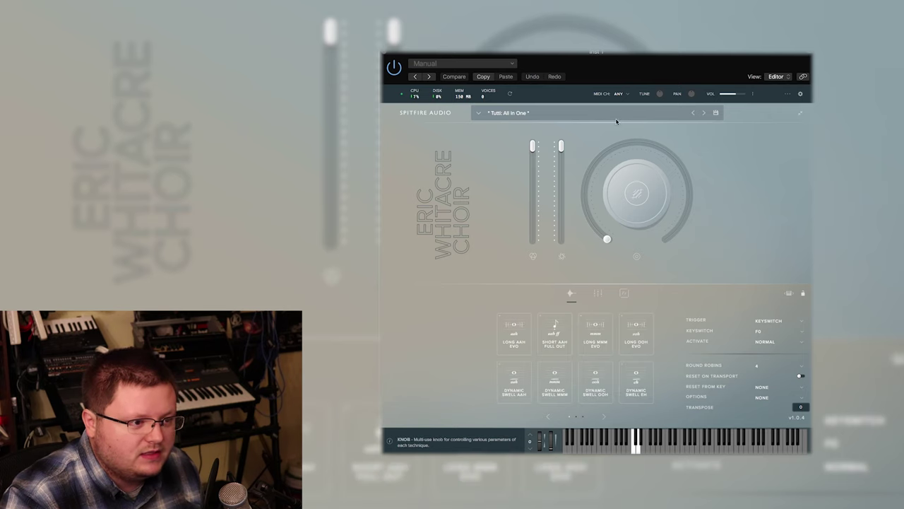
- Preview All Mmm and All Evolutions (Simple), then load the Tutti: All Evolutions (Special) preset
left_click(479, 114)
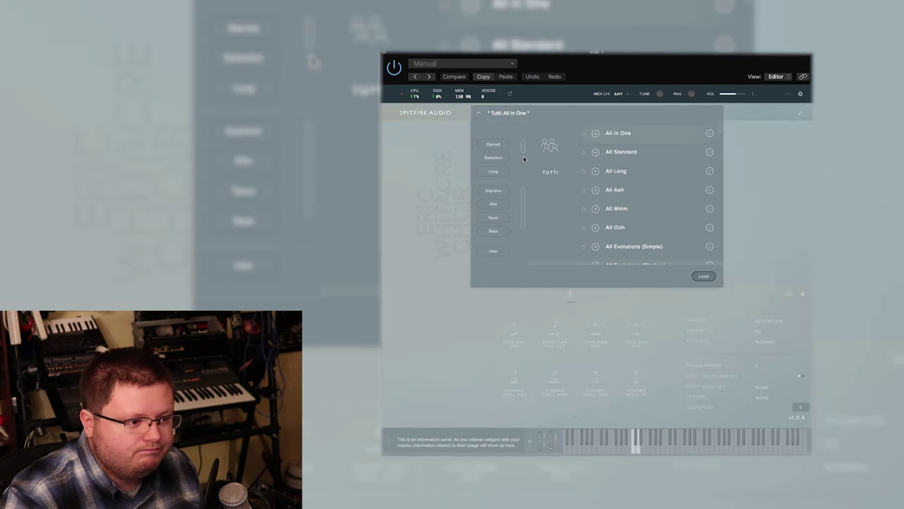
left_click(662, 184)
scroll(662, 182, "down", 2)
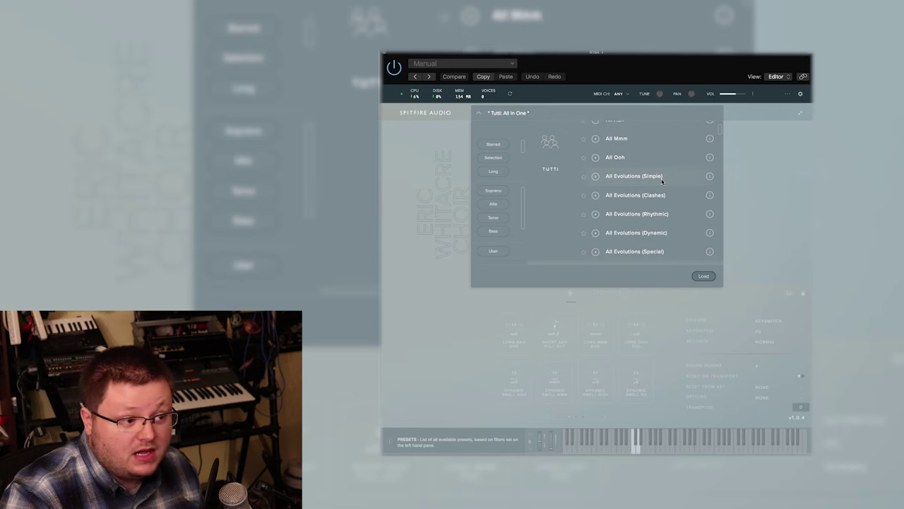
left_click(662, 176)
scroll(662, 181, "down", 1)
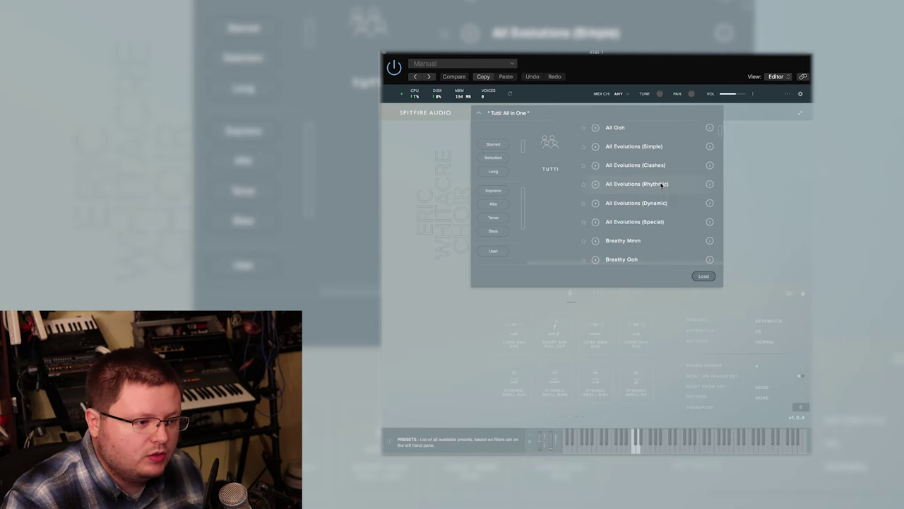
left_click(703, 277)
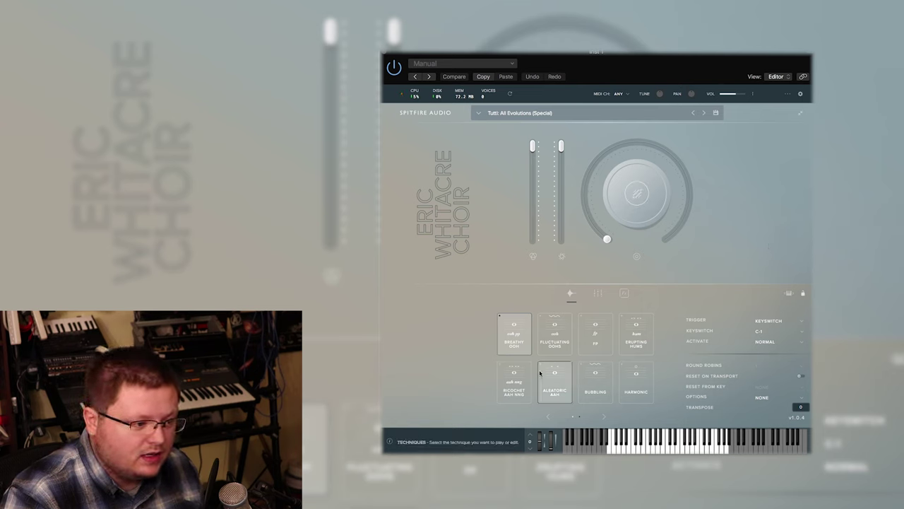
- Audition Fluctuating Oohs, select Harmonic, then page to Nz, Cyclical, Whistle Mmm Blend and Pitched Air
left_click(552, 335)
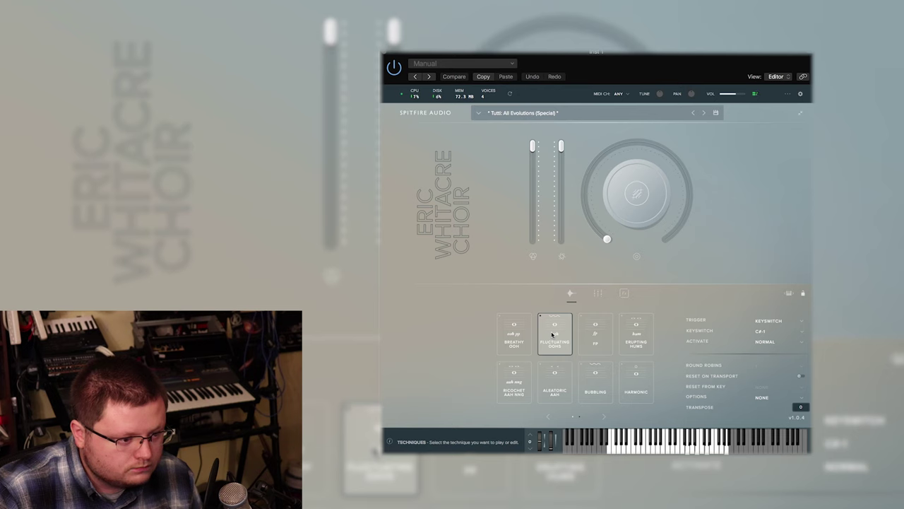
left_click(638, 390)
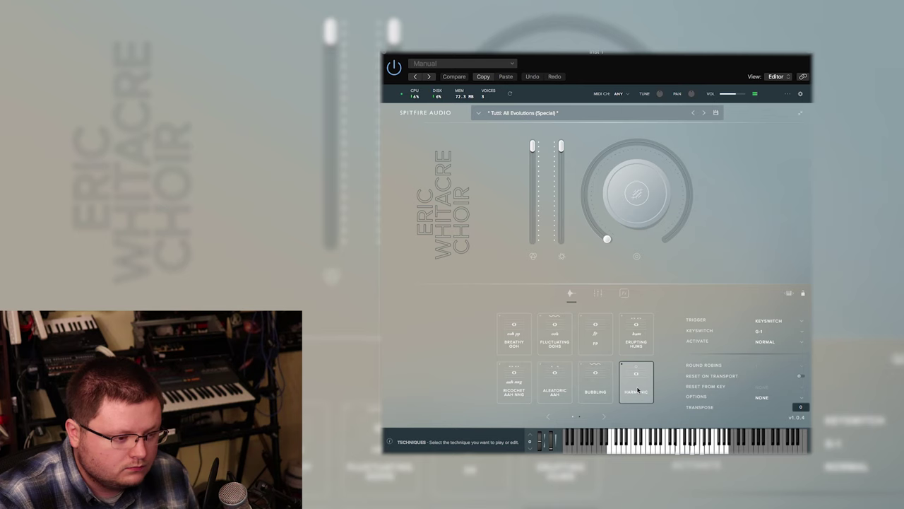
left_click(604, 416)
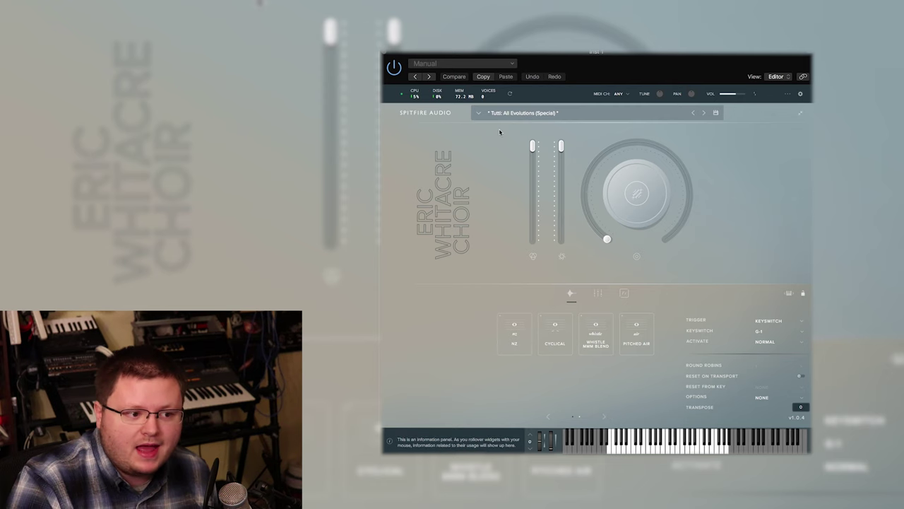
left_click(547, 417)
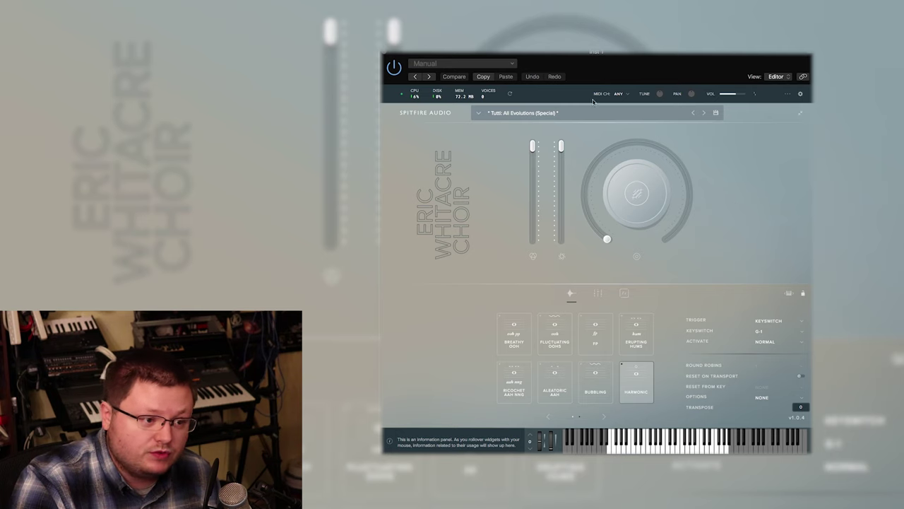
left_click(479, 114)
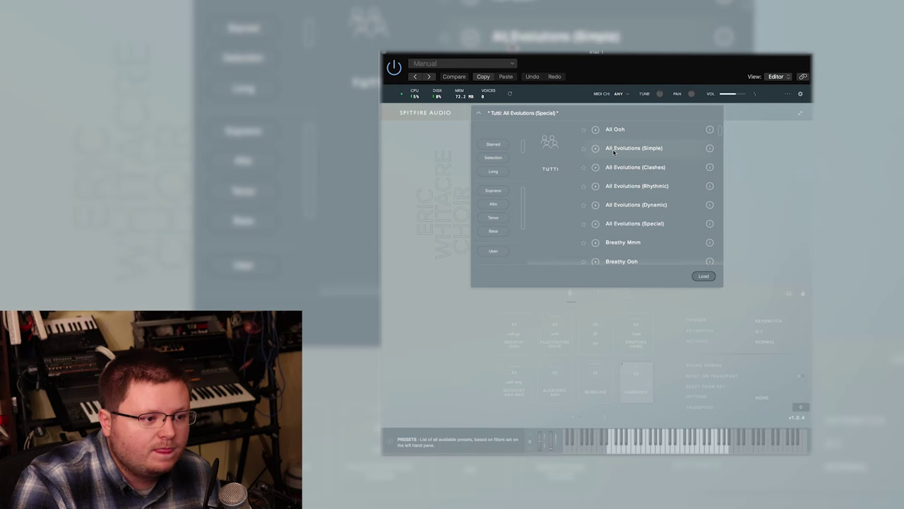
- Scroll the preset list and load Tutti: All Evolutions (Rhythmic)
scroll(673, 171, "down", 1)
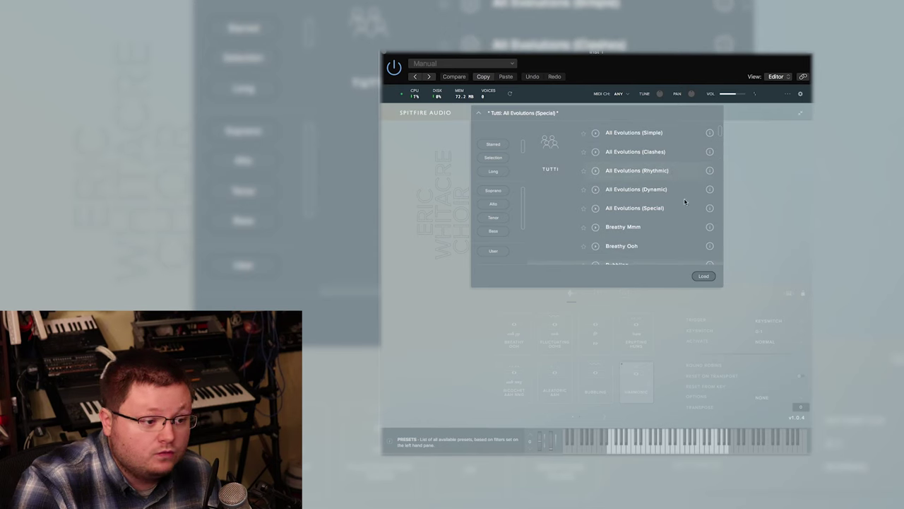
left_click(704, 275)
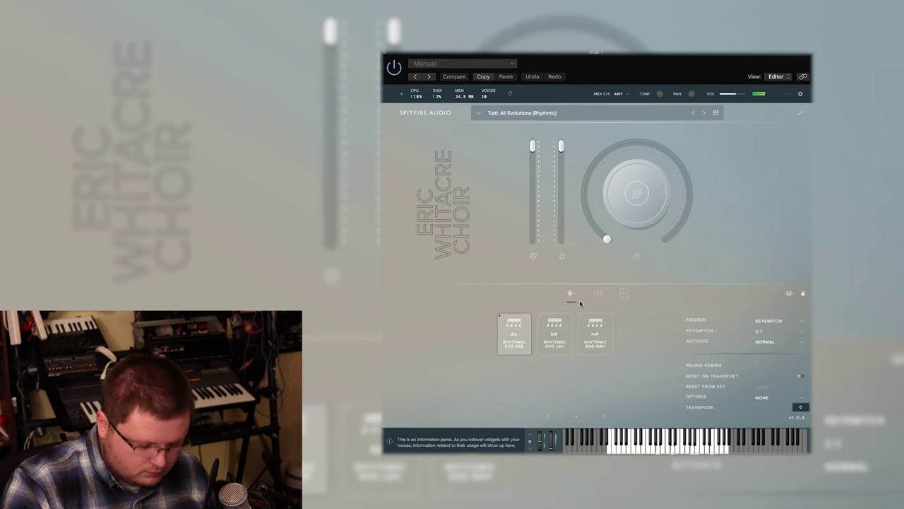
- Select the Rhythmic Evo Lah tile among the All Evolutions (Rhythmic) techniques
left_click(559, 339)
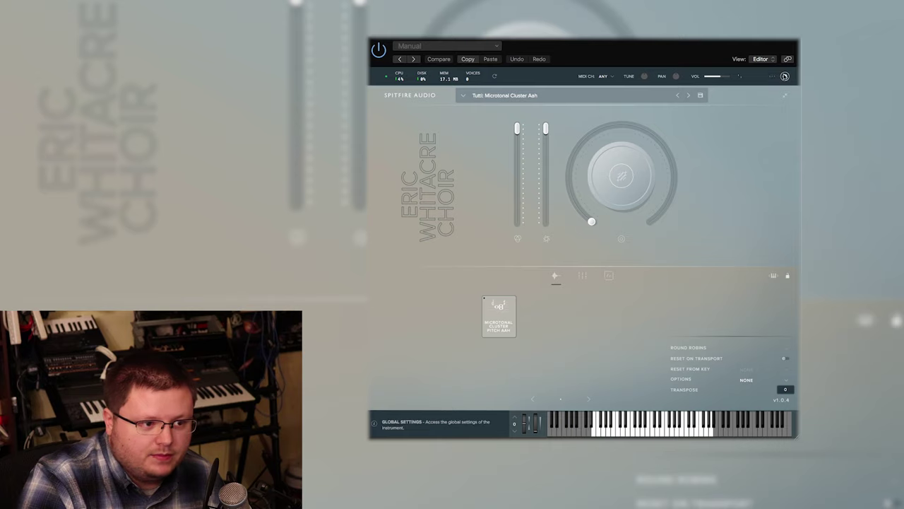
- Open the plugin's global settings window on its General page
left_click(784, 76)
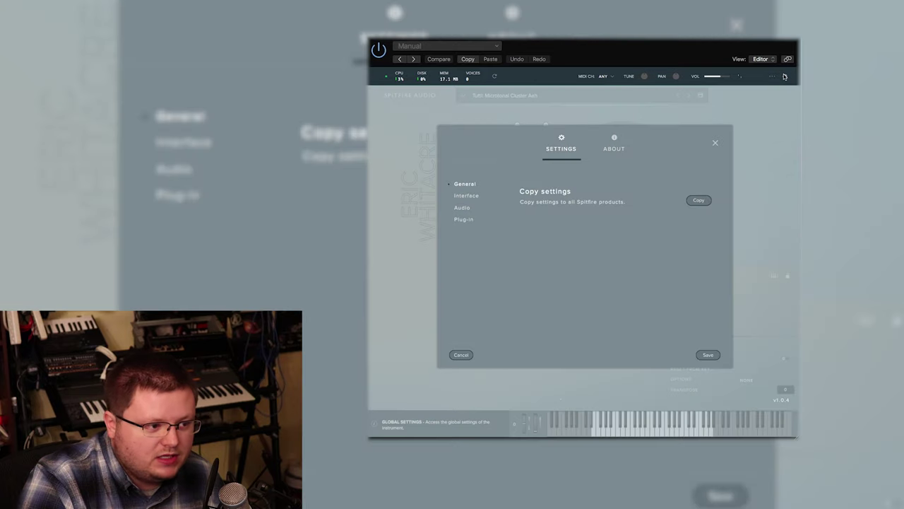
left_click(468, 195)
scroll(468, 212, "down", 10)
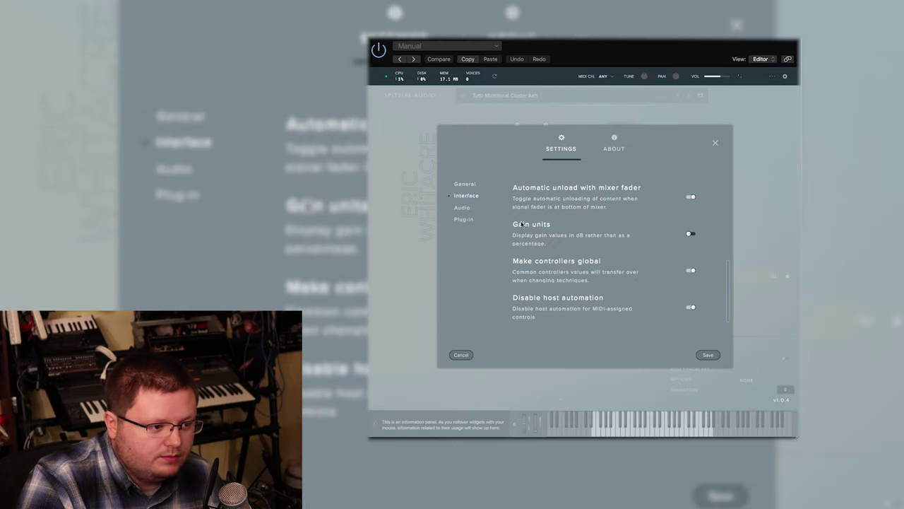
left_click(462, 207)
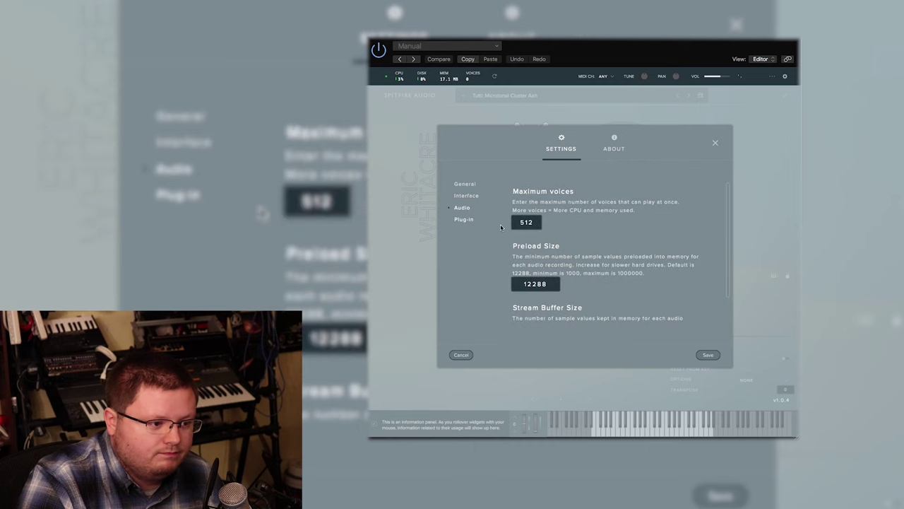
scroll(587, 233, "down", 3)
left_click(475, 220)
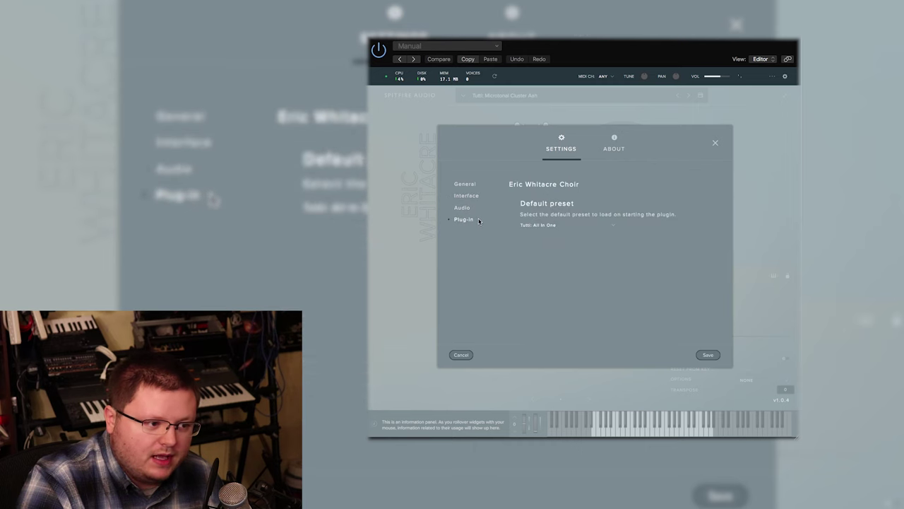
left_click(471, 184)
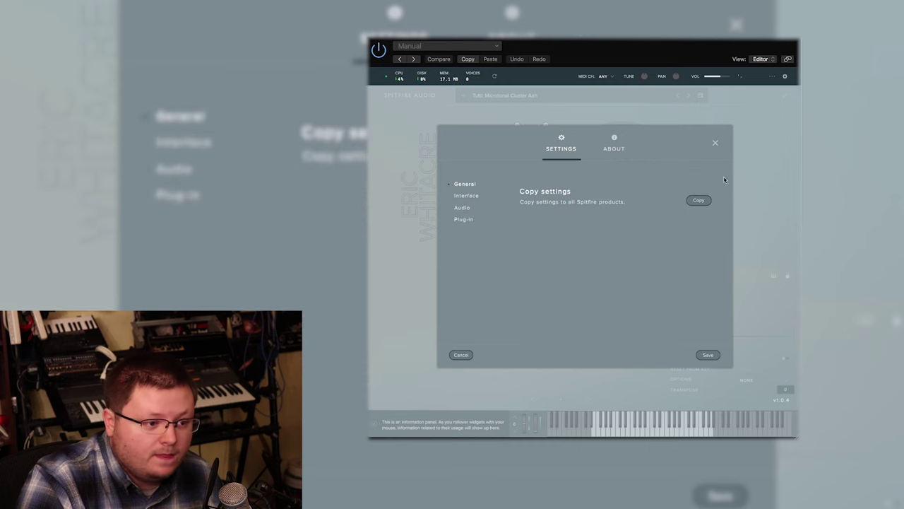
left_click(716, 143)
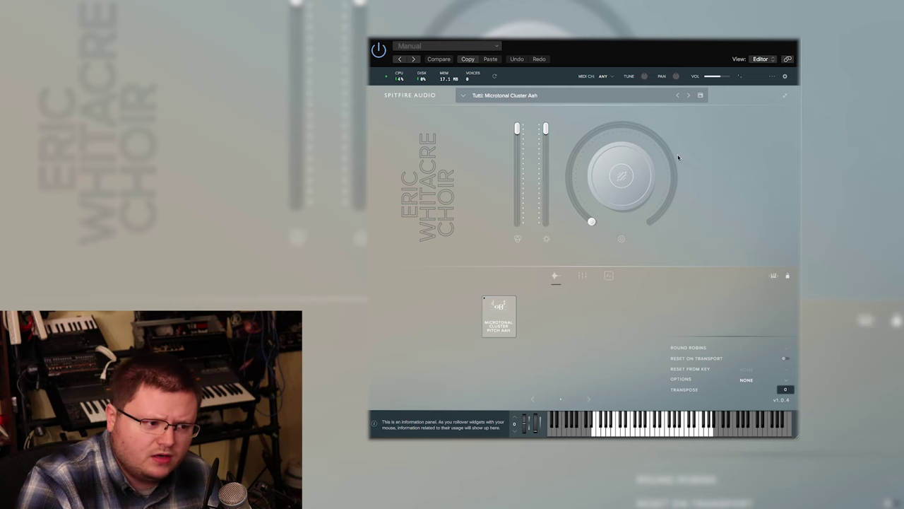
left_click(613, 187)
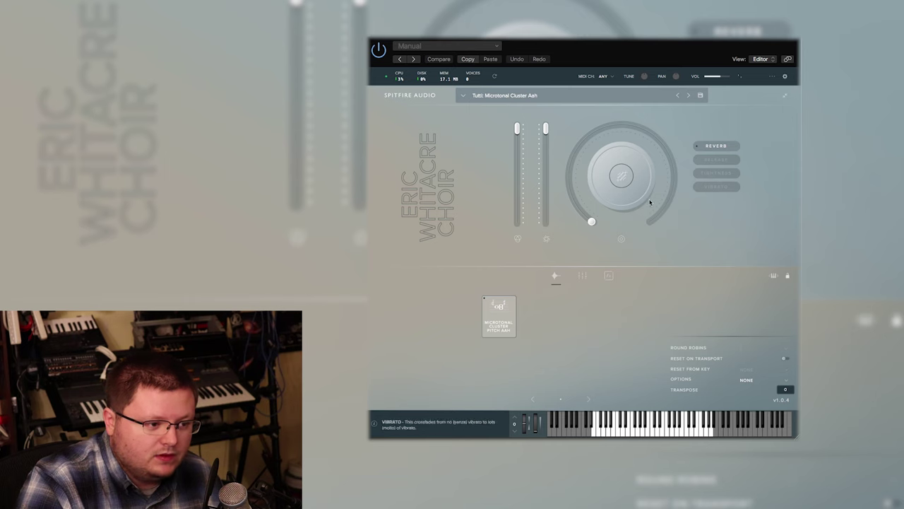
- Raise the reverb to about half and lower the choir dynamics to about 78%
mouse_move(620, 187)
left_mouse_down()
mouse_move(622, 169)
mouse_move(624, 177)
left_mouse_up()
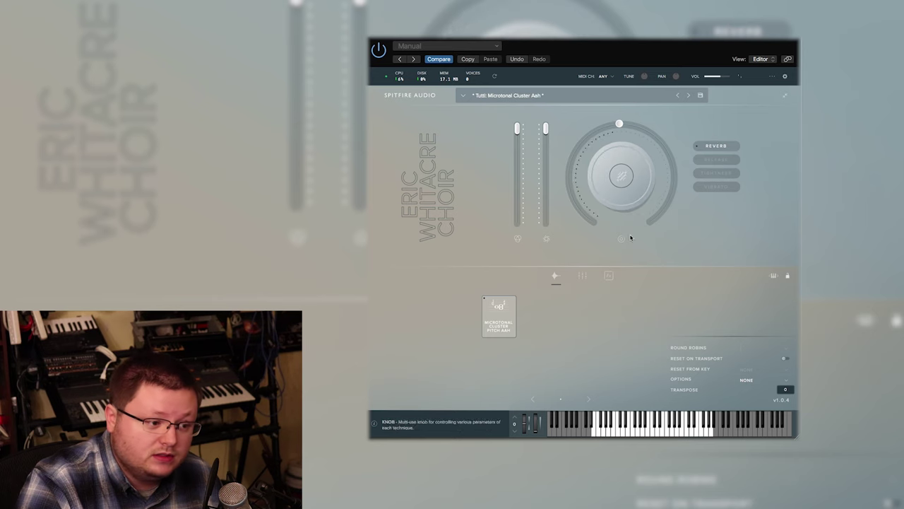
mouse_move(571, 171)
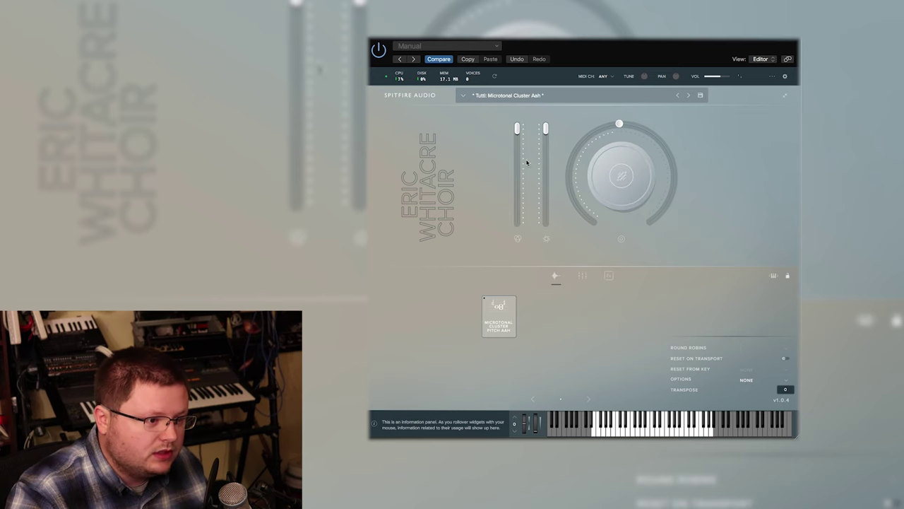
left_click_drag(545, 129, 545, 180)
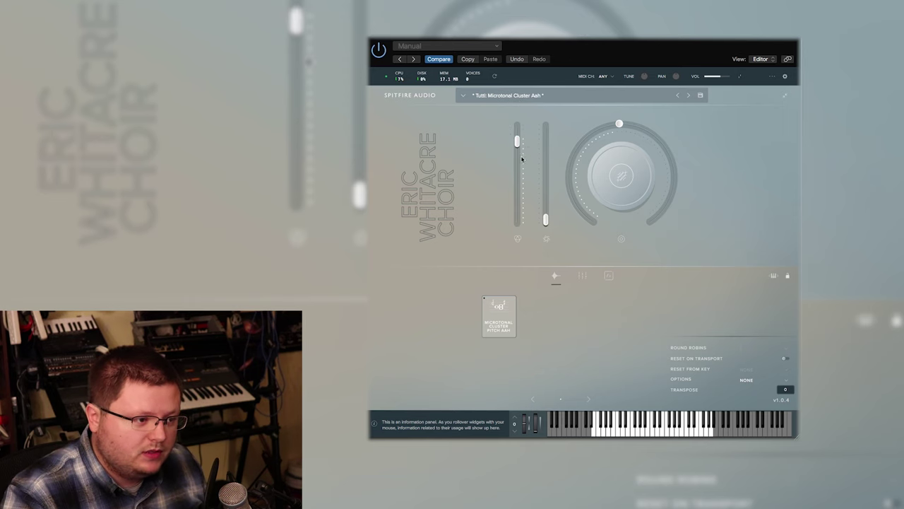
- Check the big knob's Reverb assignment list, then dismiss it
mouse_move(517, 142)
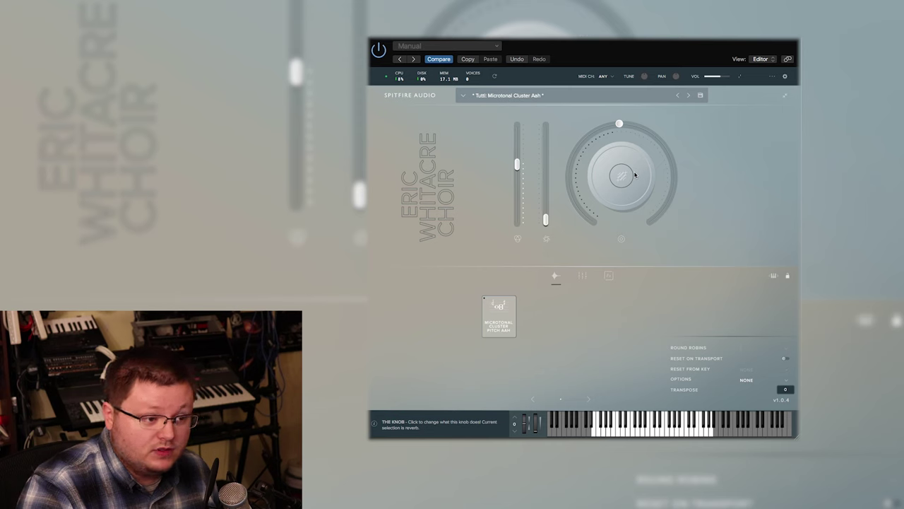
left_click(634, 175)
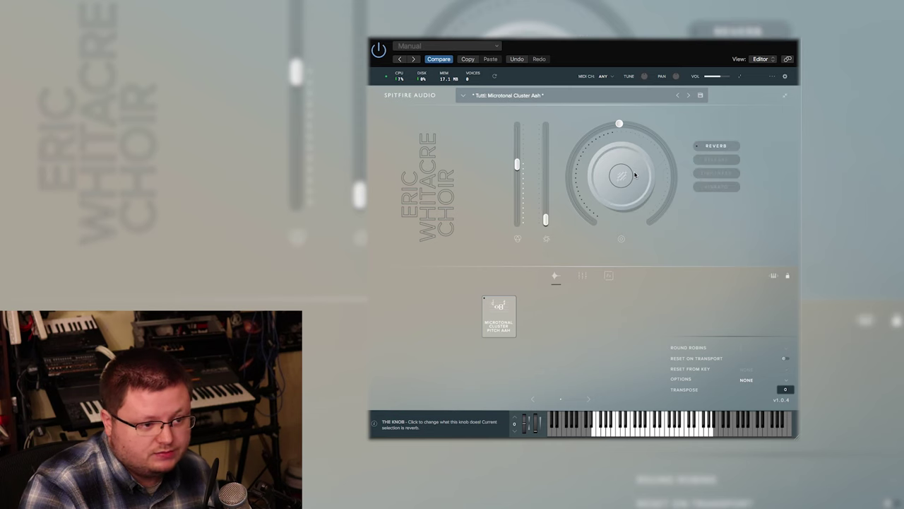
left_click(758, 264)
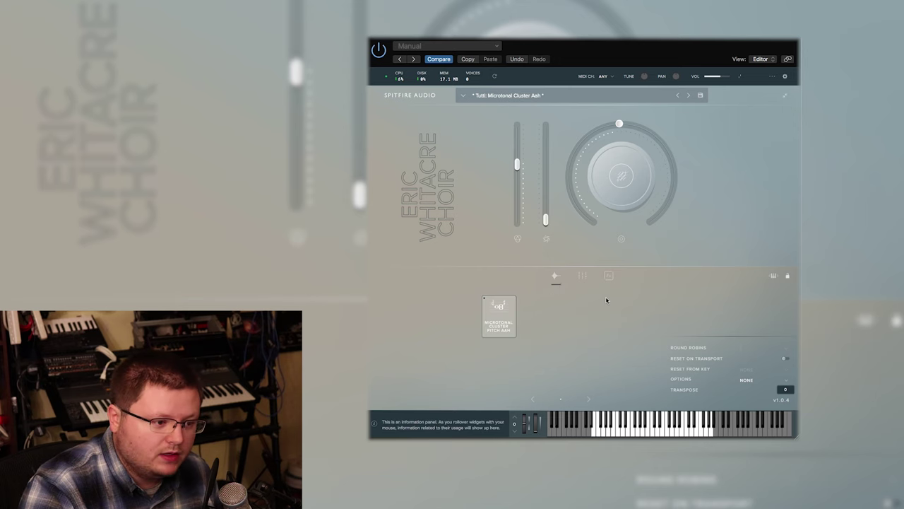
- In the Signal Mixer, raise Close and Amb, lower Tree, then show the Controllers page
left_click(582, 275)
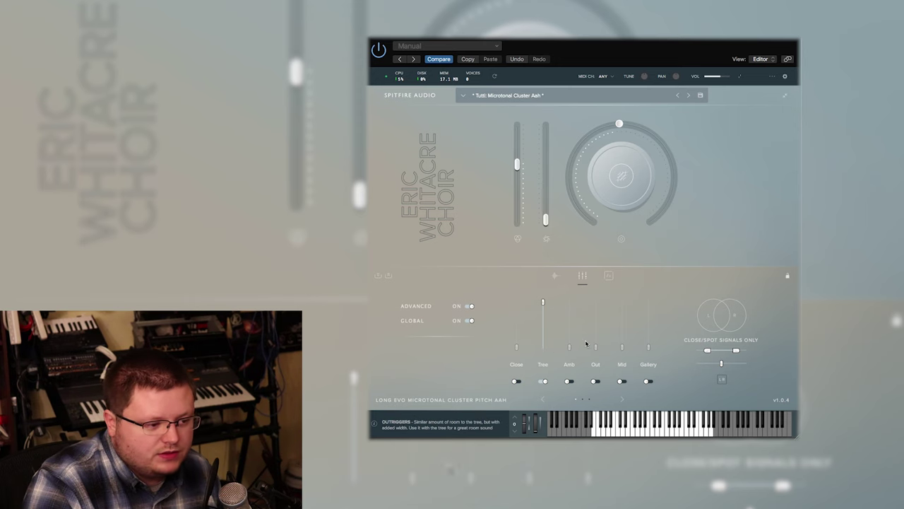
left_click_drag(516, 346, 516, 322)
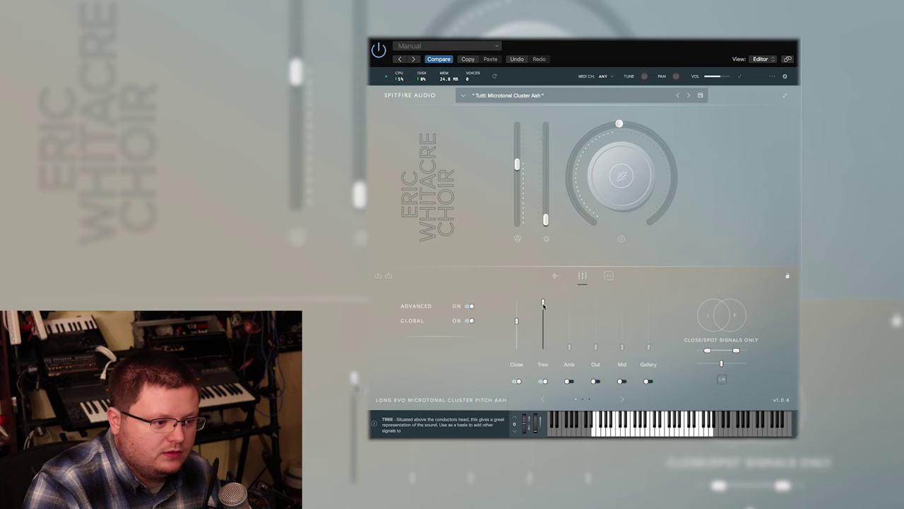
left_click_drag(542, 302, 576, 321)
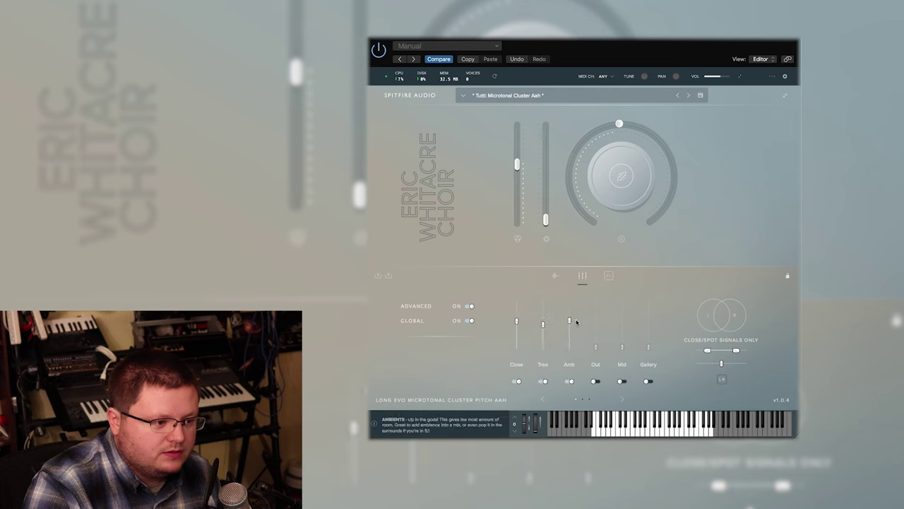
left_click(611, 277)
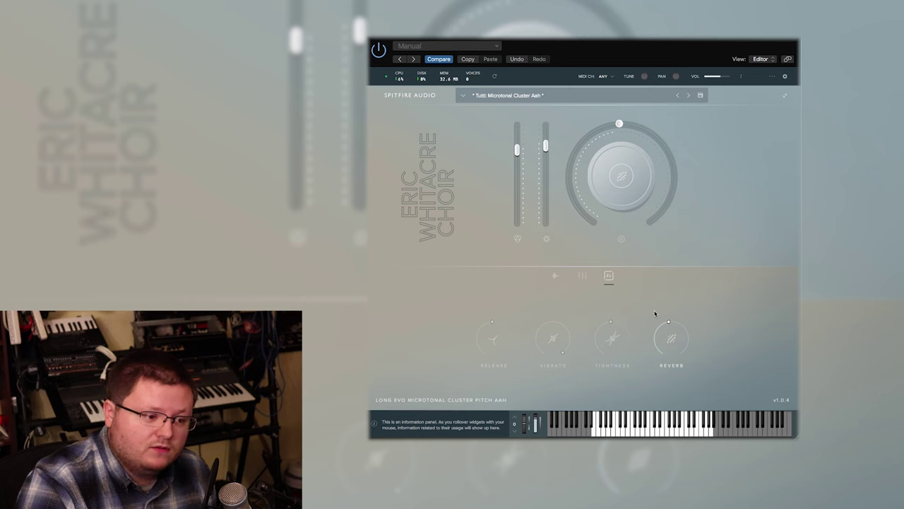
- Turn the Reverb knob up to about 61% and return to the Signal Mixer
left_click_drag(670, 334, 689, 335)
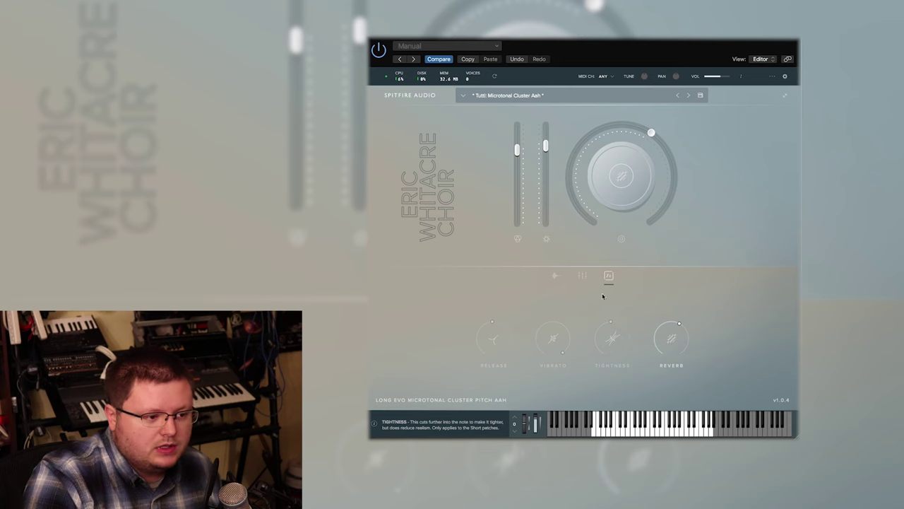
left_click(583, 276)
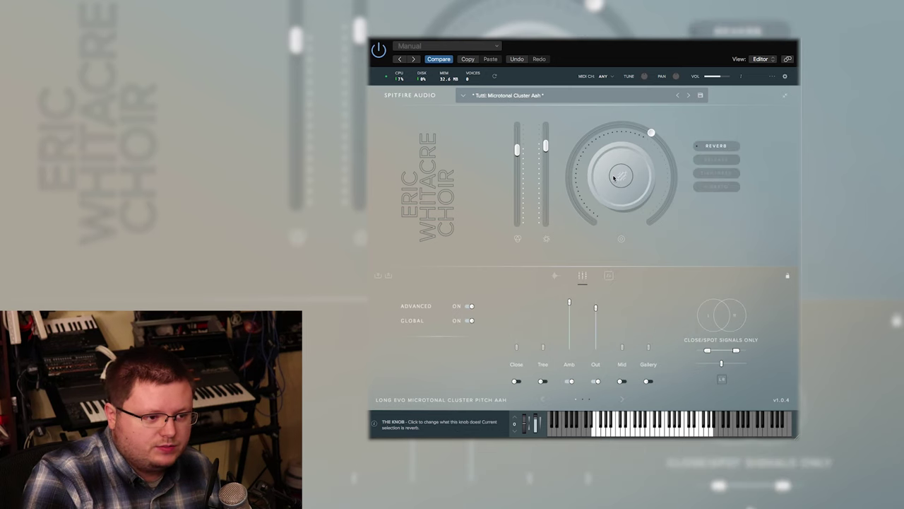
- Flip between Controllers and Signal Mixer, ending on the Release, Vibrato, Tightness and Reverb controls
left_click(609, 275)
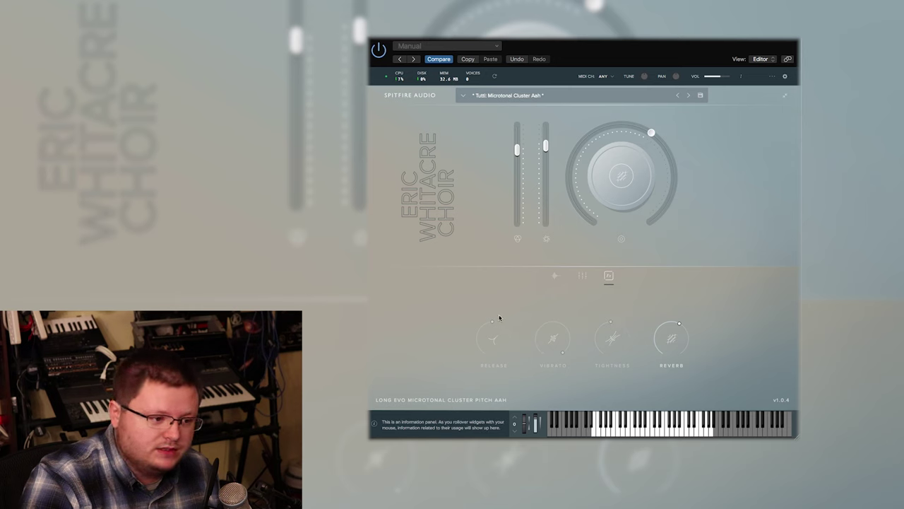
mouse_move(517, 348)
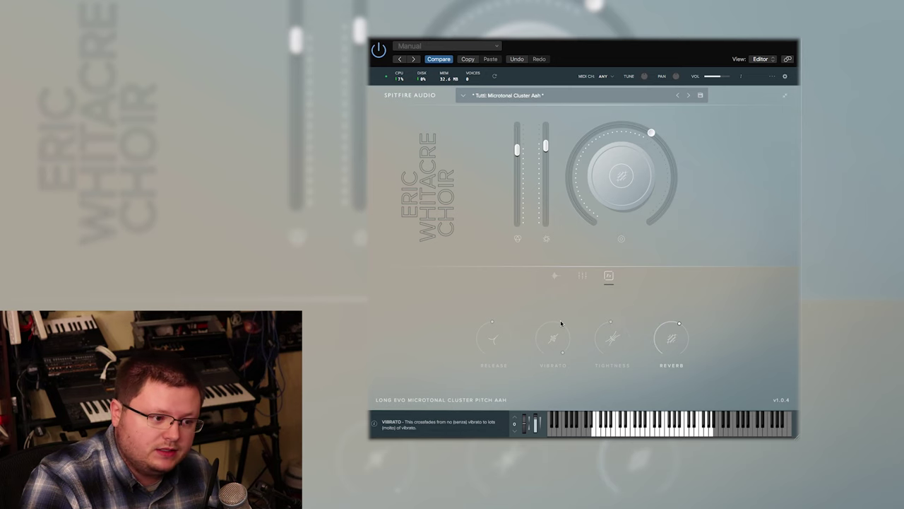
left_click(583, 276)
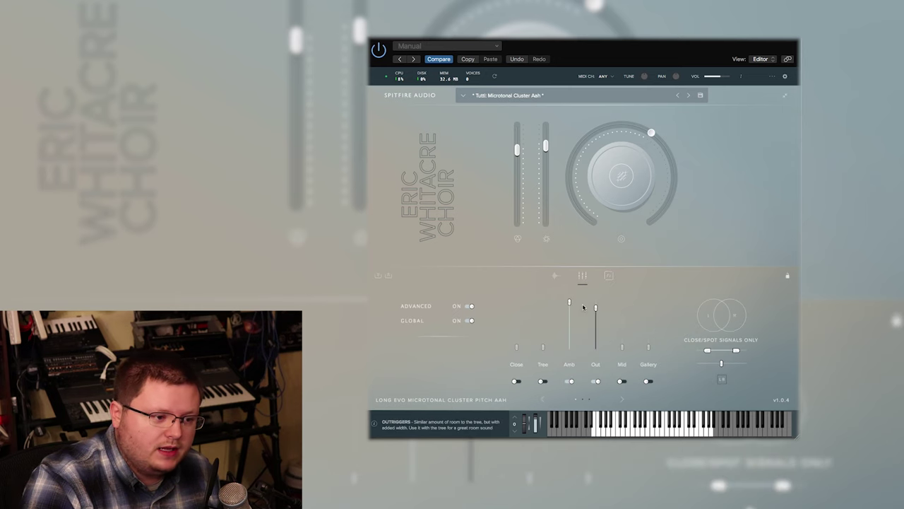
left_click(610, 277)
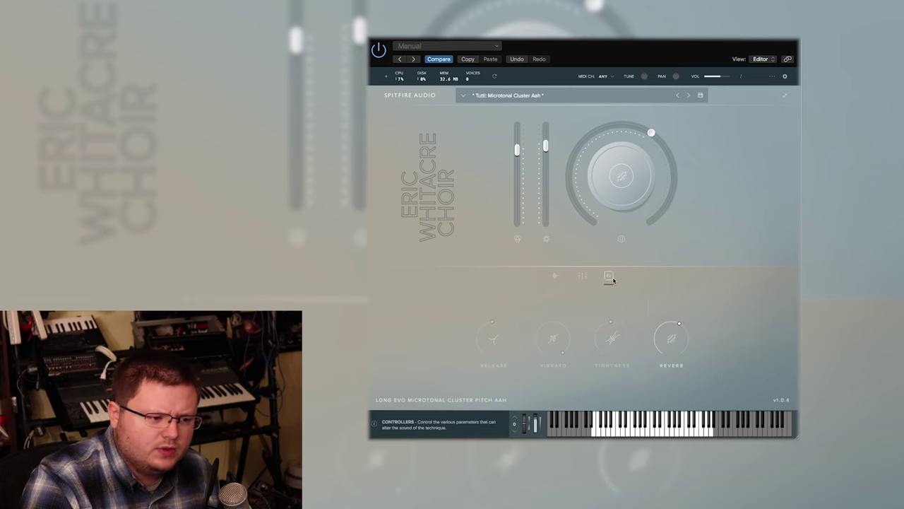